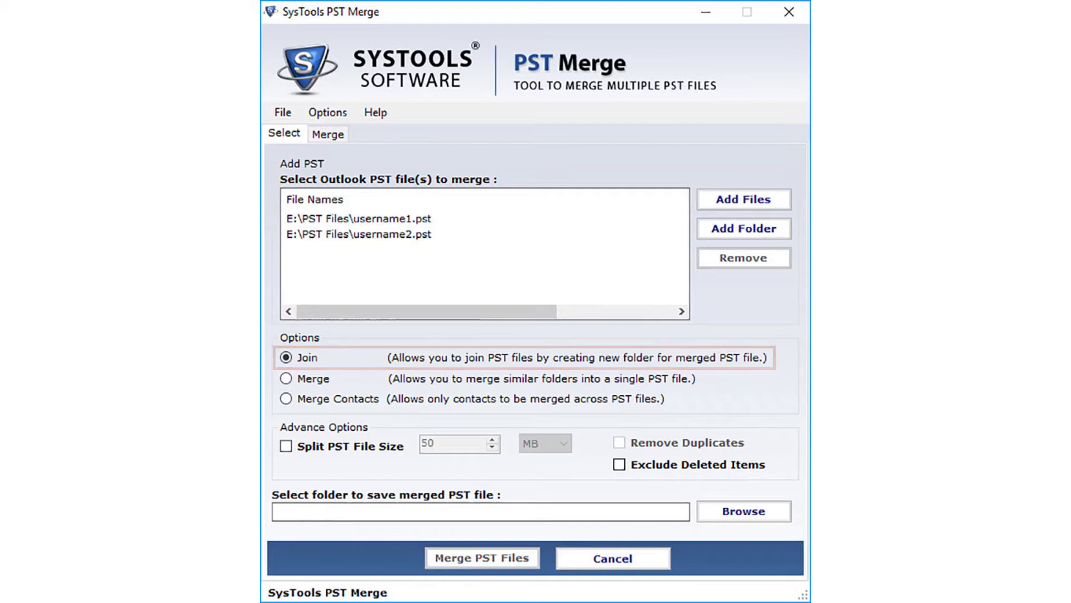
# Switch the combining mode to Merge and Merge Contacts in turn, and return it to Join.
pyautogui.click(286, 379)
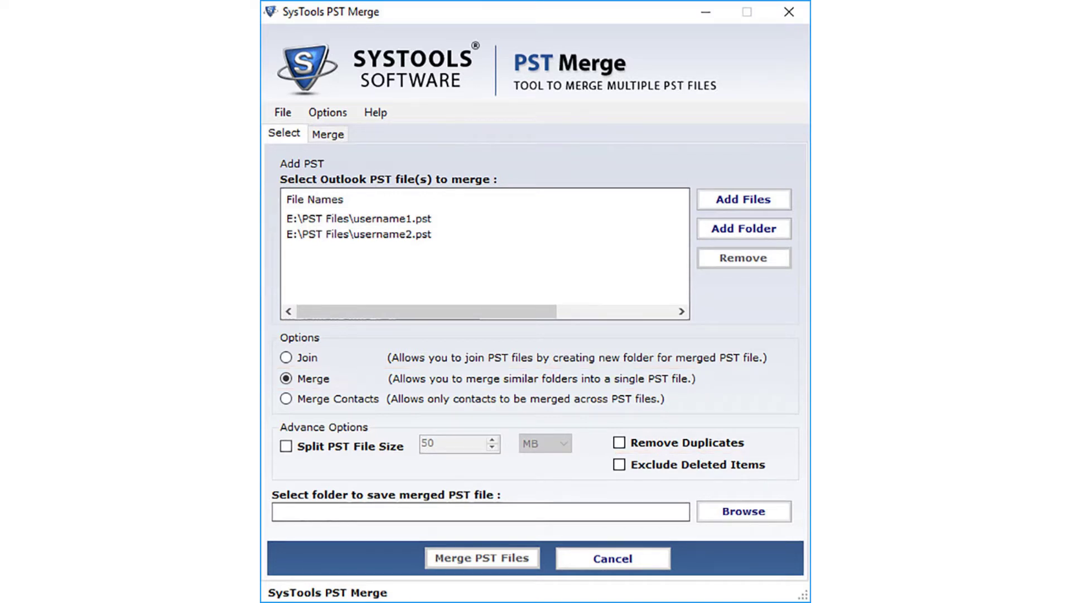
pyautogui.click(286, 398)
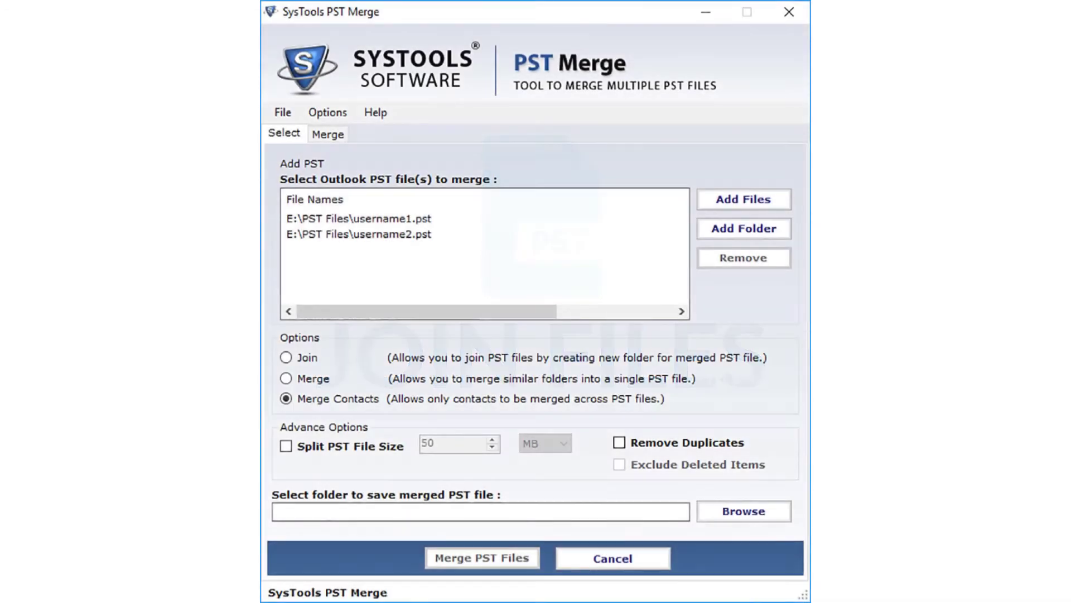
pyautogui.click(286, 357)
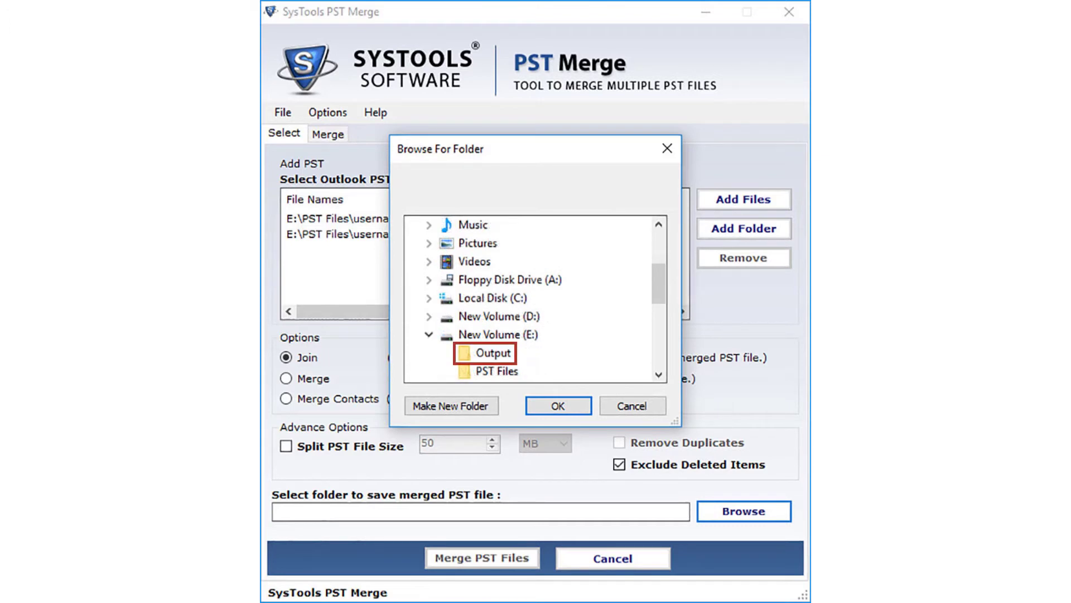
# Set E:\Output as the save folder for the merged PST file and specify pst_join as its Outlook display name.
pyautogui.click(492, 353)
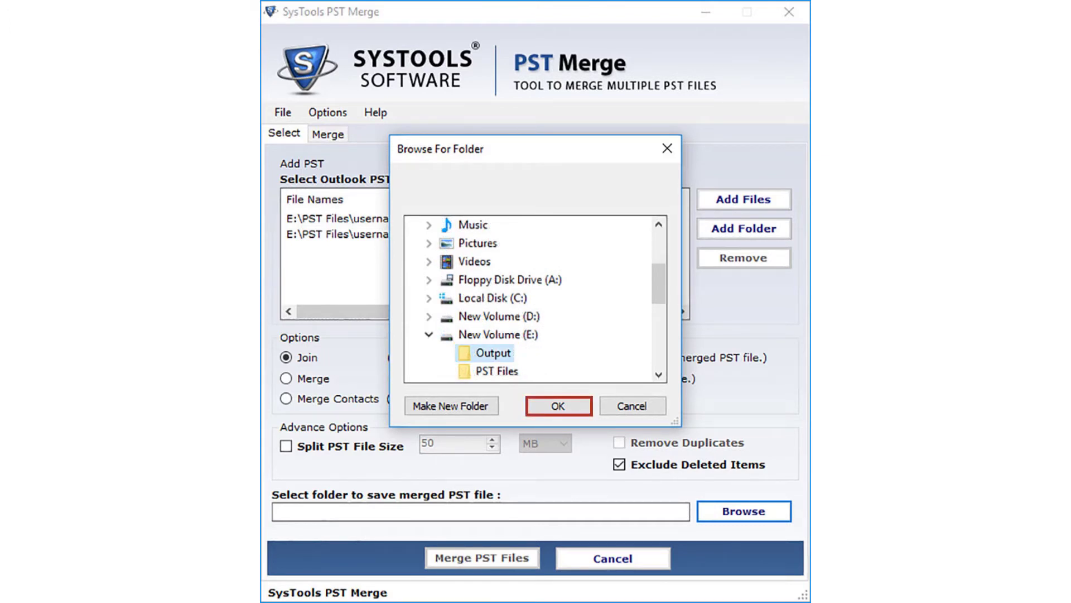
pyautogui.click(559, 406)
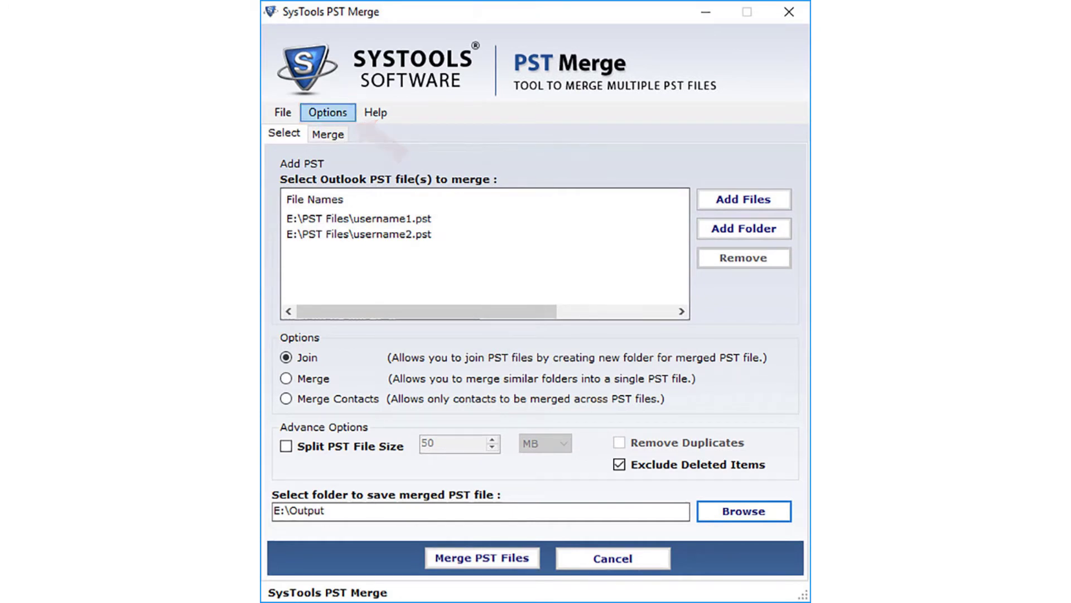
pyautogui.click(327, 112)
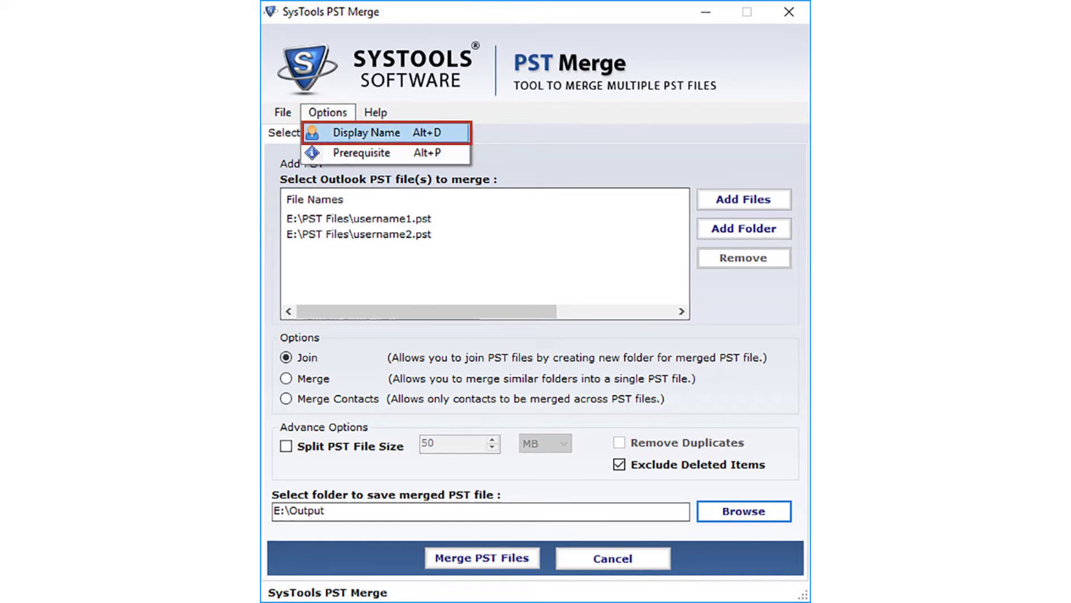
pyautogui.click(366, 133)
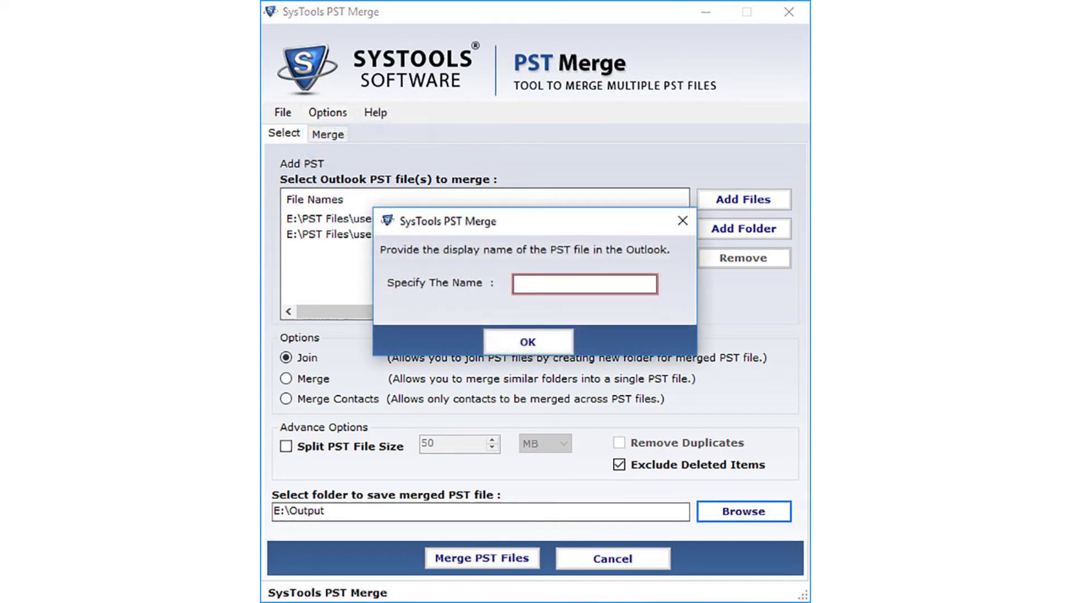
pyautogui.write('pst_join')
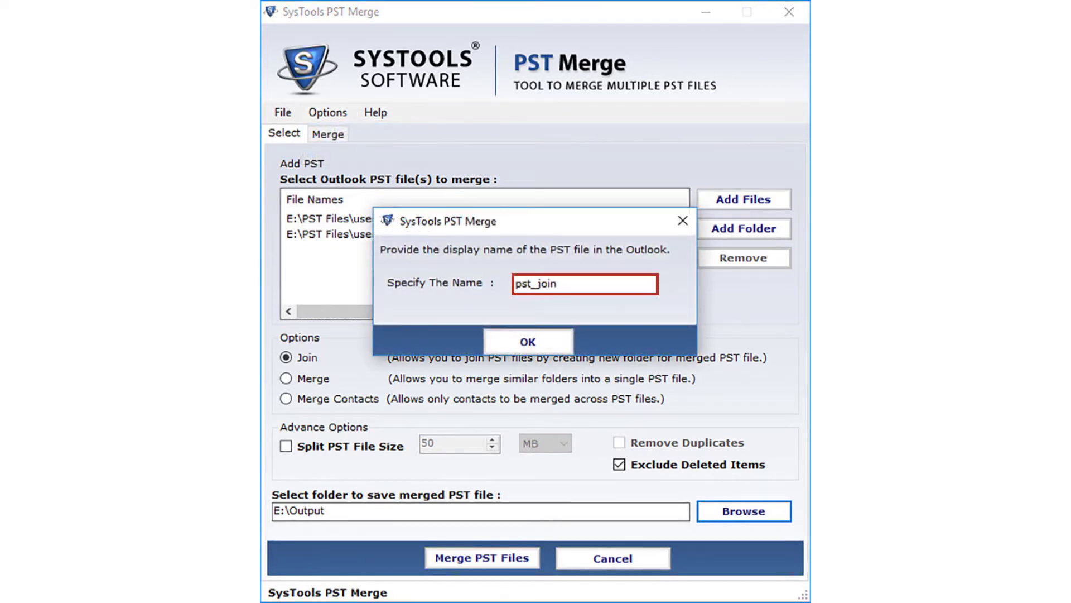
pyautogui.click(528, 342)
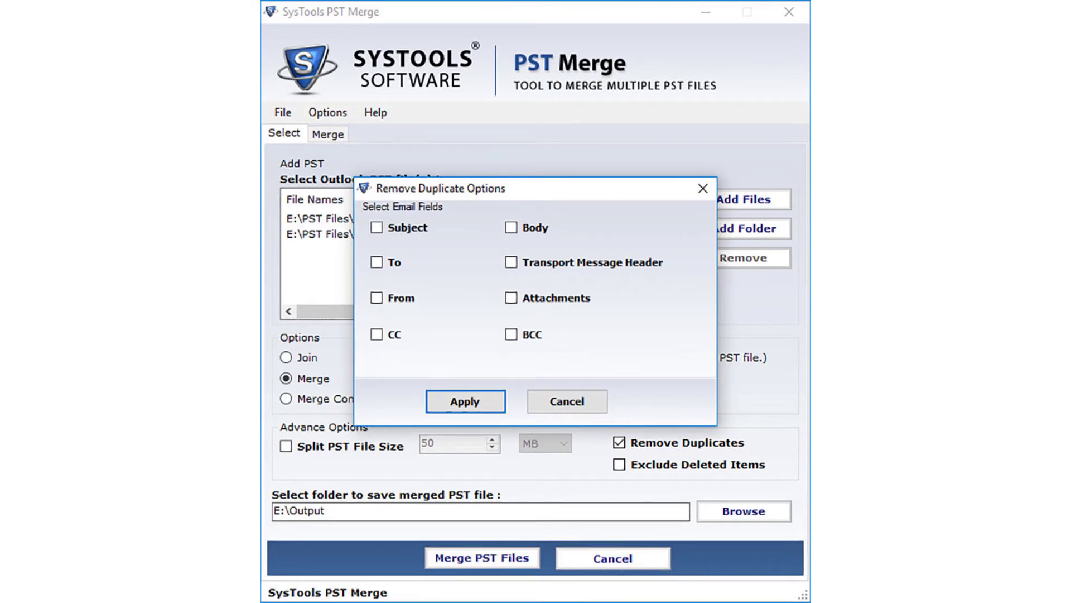
# Apply duplicate removal based on the Subject and To email fields, and exclude deleted items from the merge.
pyautogui.click(377, 227)
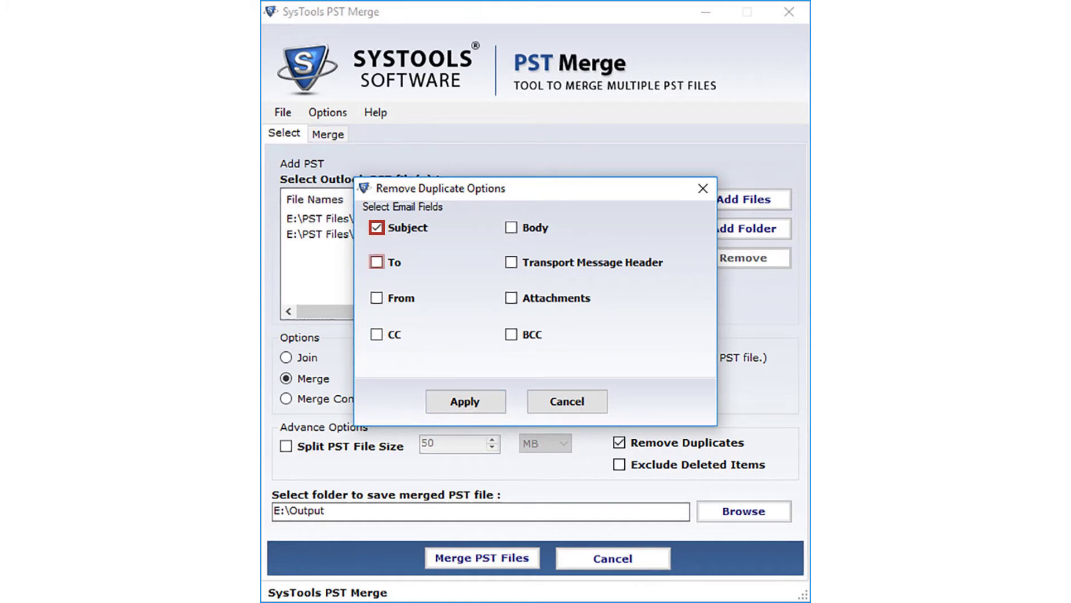
pyautogui.click(377, 262)
pyautogui.click(466, 401)
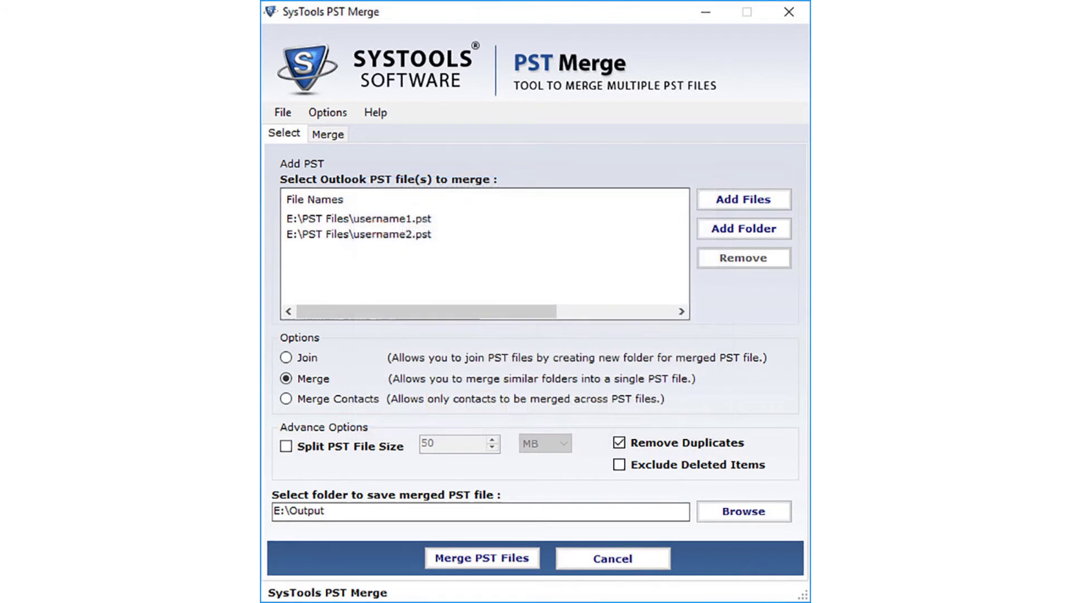
pyautogui.click(619, 464)
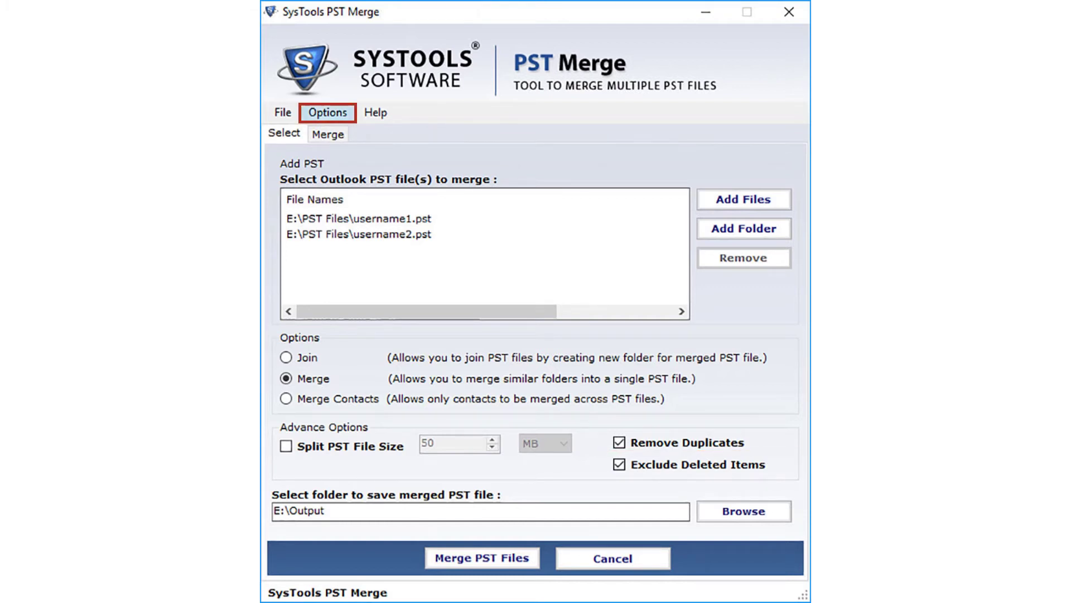
# Specify pst_merge as the Outlook display name of the merged PST file.
pyautogui.hotkey('alt', 'o')
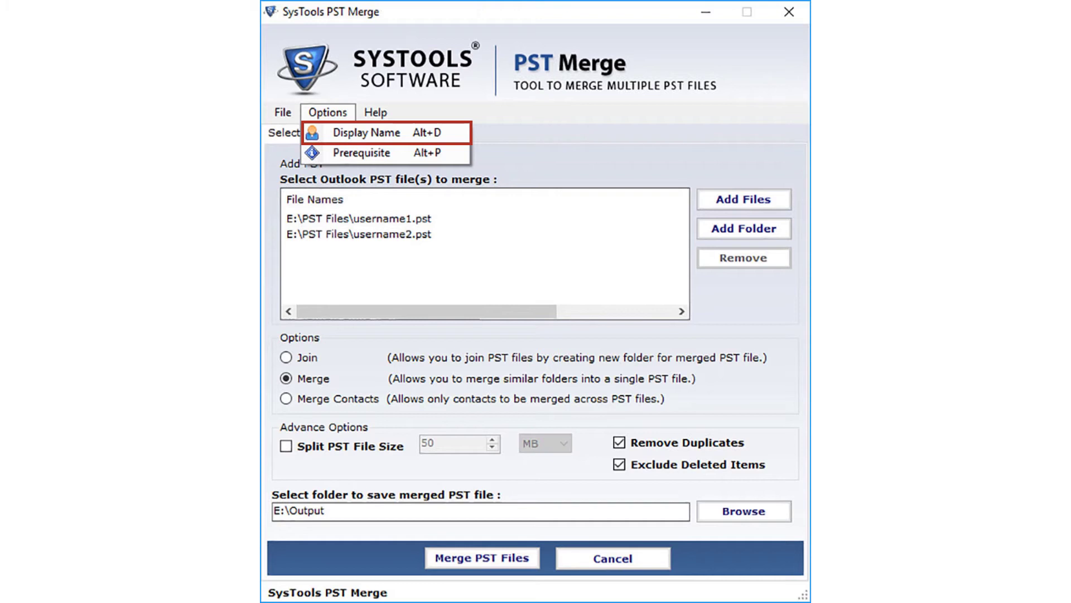
pyautogui.press('Down')
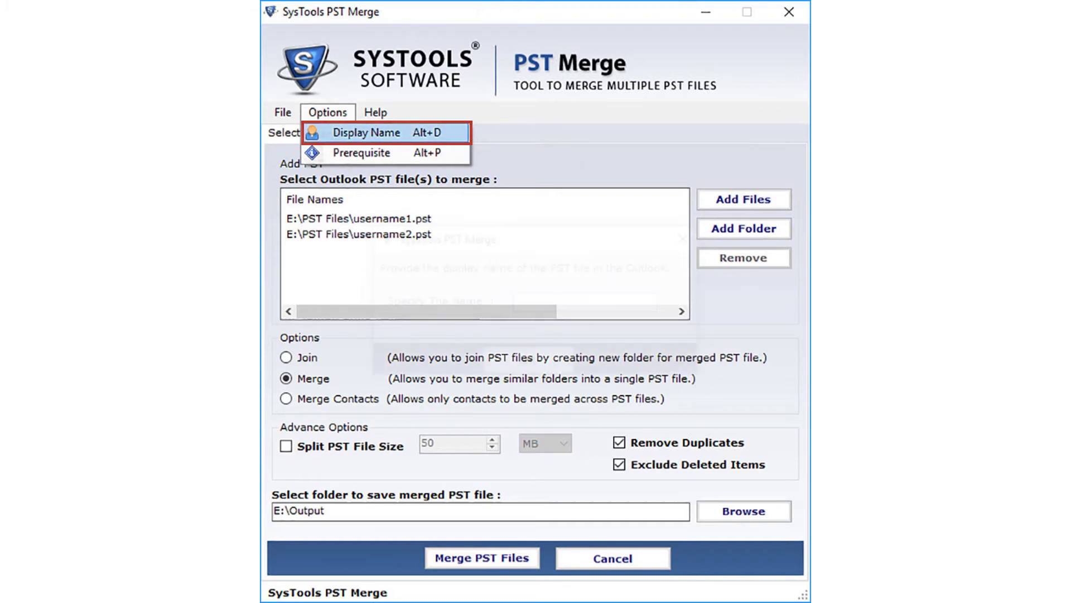
pyautogui.press('Return')
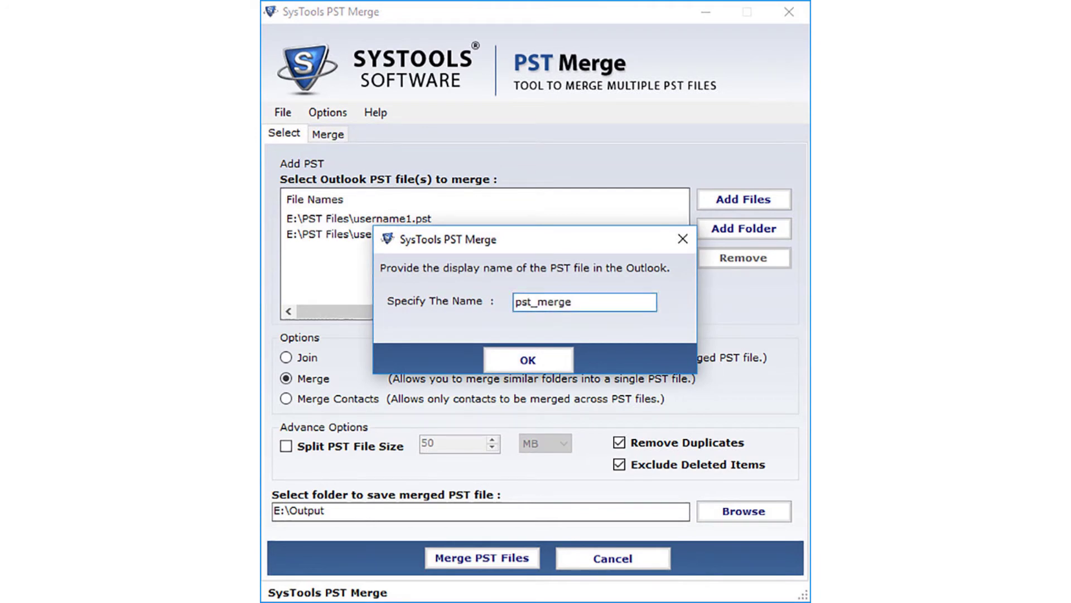
pyautogui.press('Return')
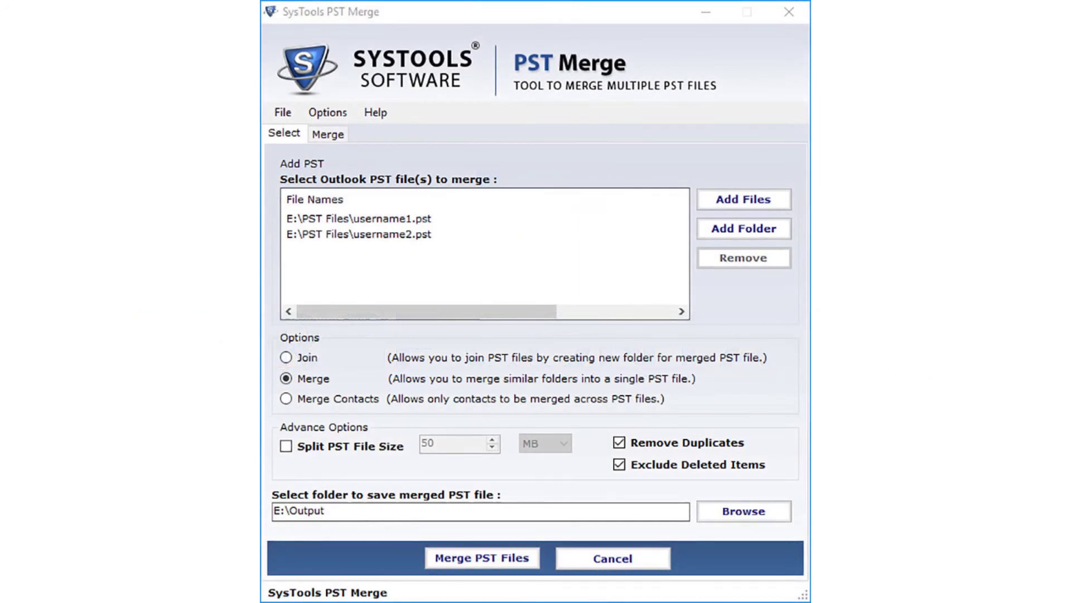
# Choose Merge Contacts with PST file splitting enabled, and select First Name as a contact field for duplicate removal.
pyautogui.click(286, 399)
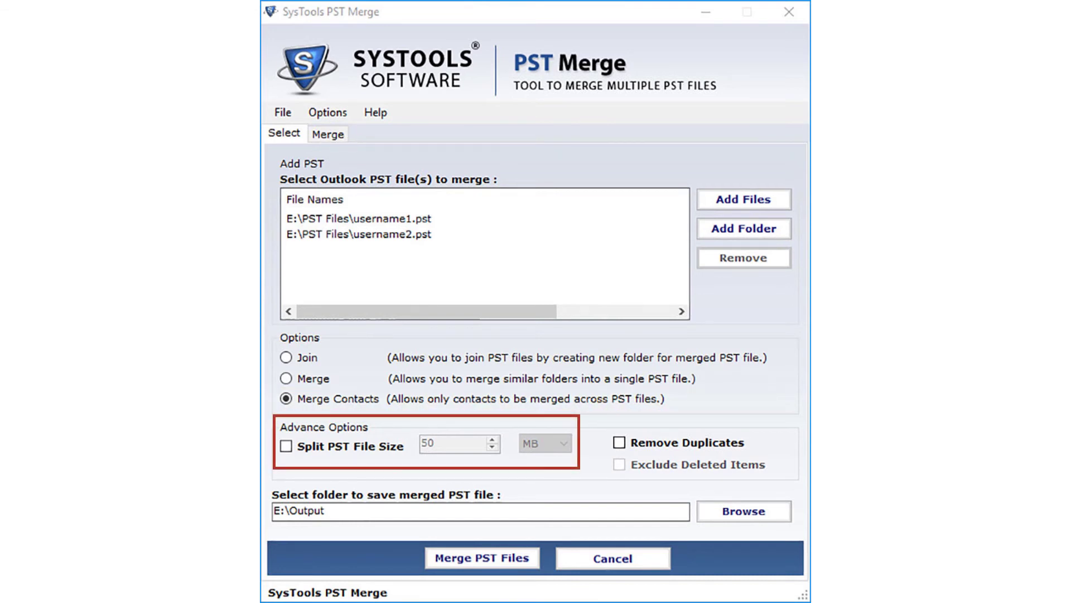
pyautogui.click(286, 446)
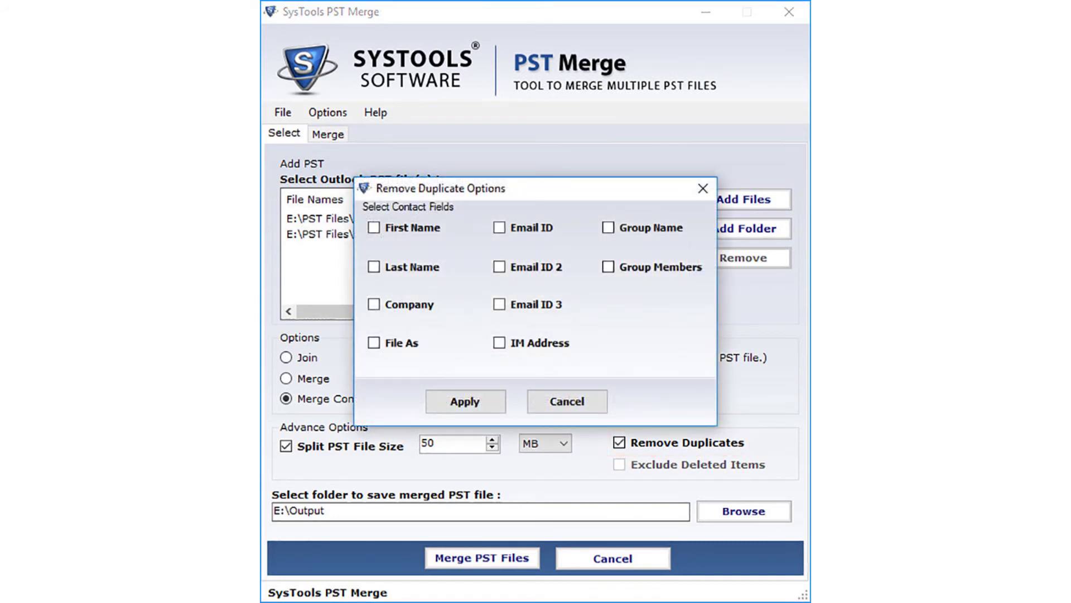
pyautogui.click(374, 227)
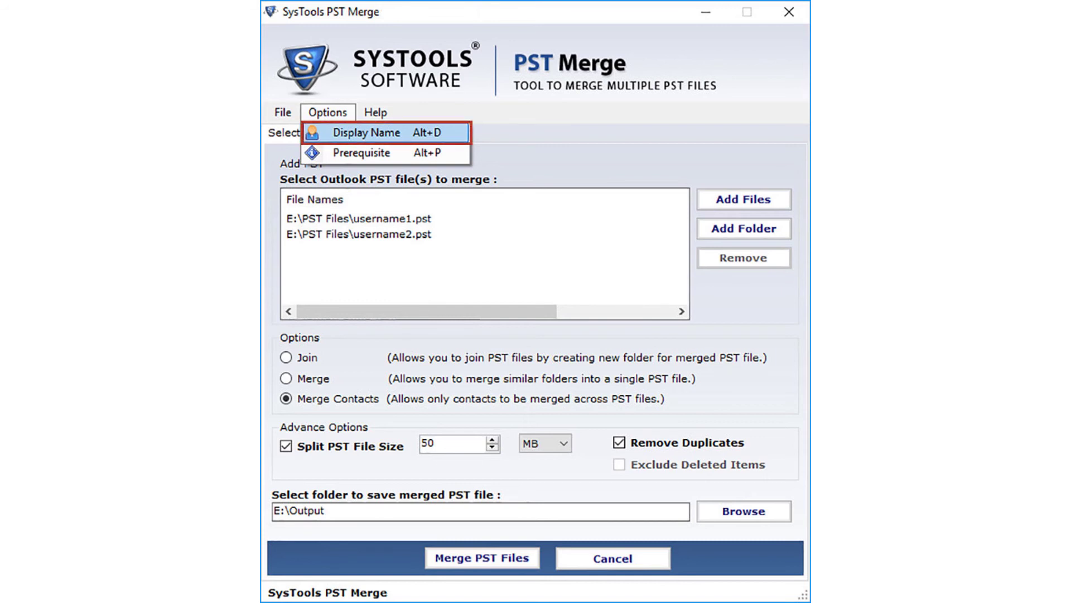
# Specify pst_mergecontacts as the Outlook display name of the merged contacts PST file.
pyautogui.press('Return')
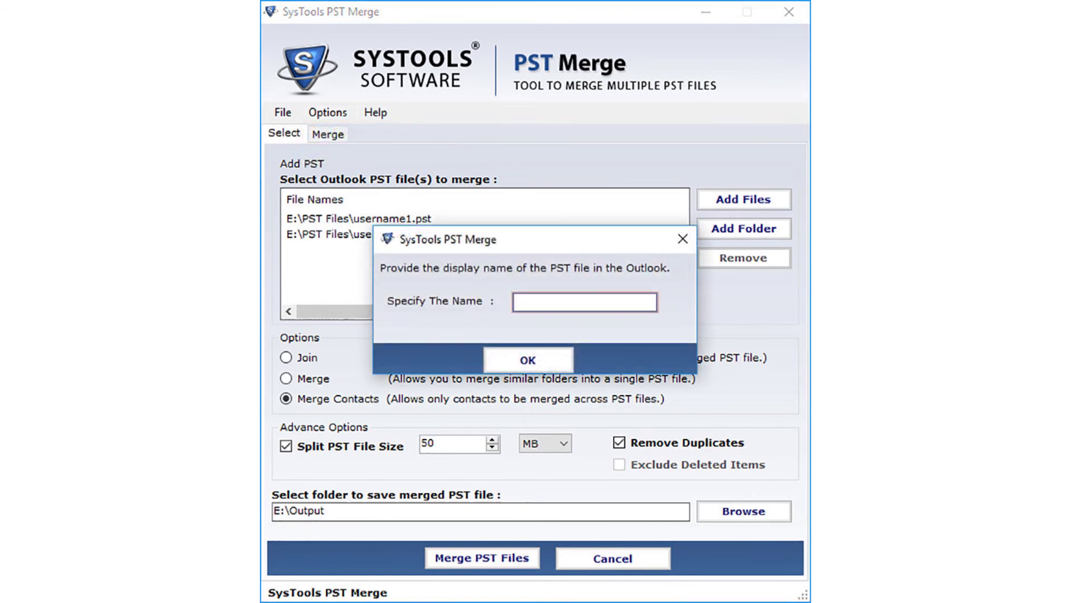
pyautogui.write('pst_mergecontacts')
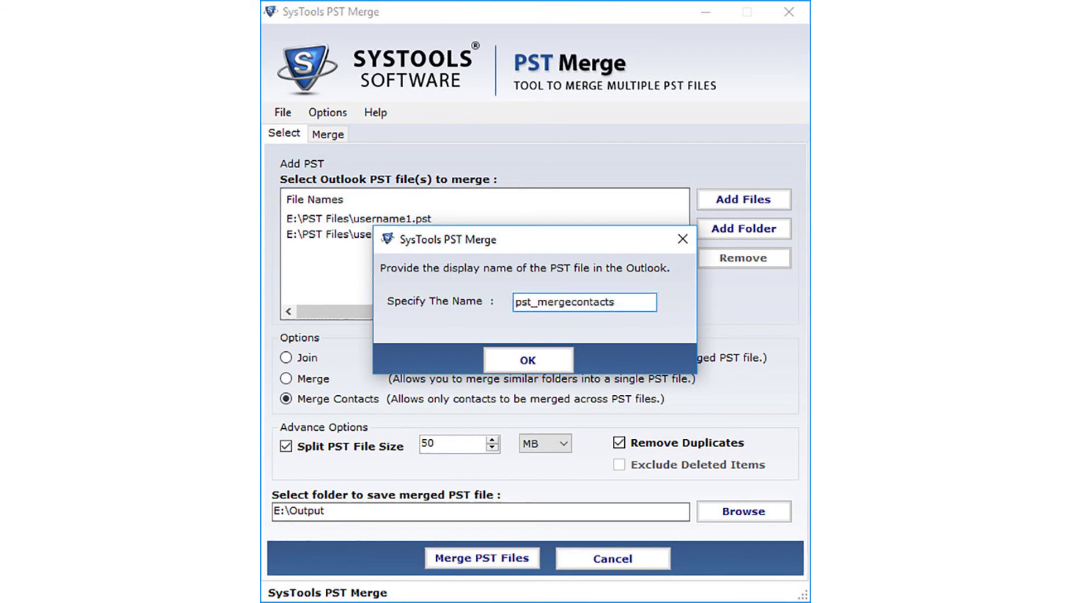
pyautogui.press('Return')
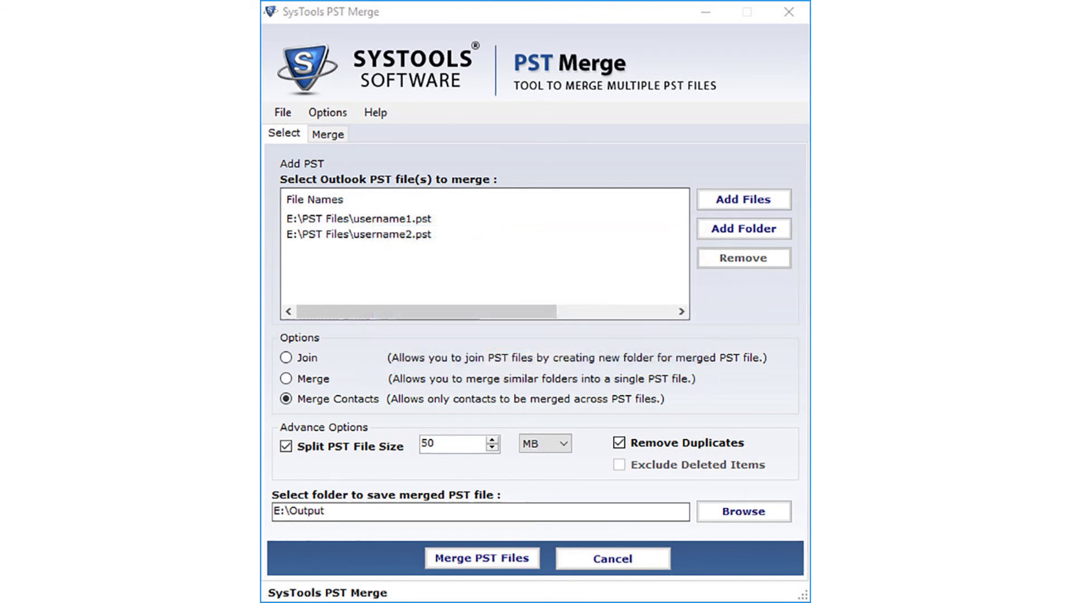